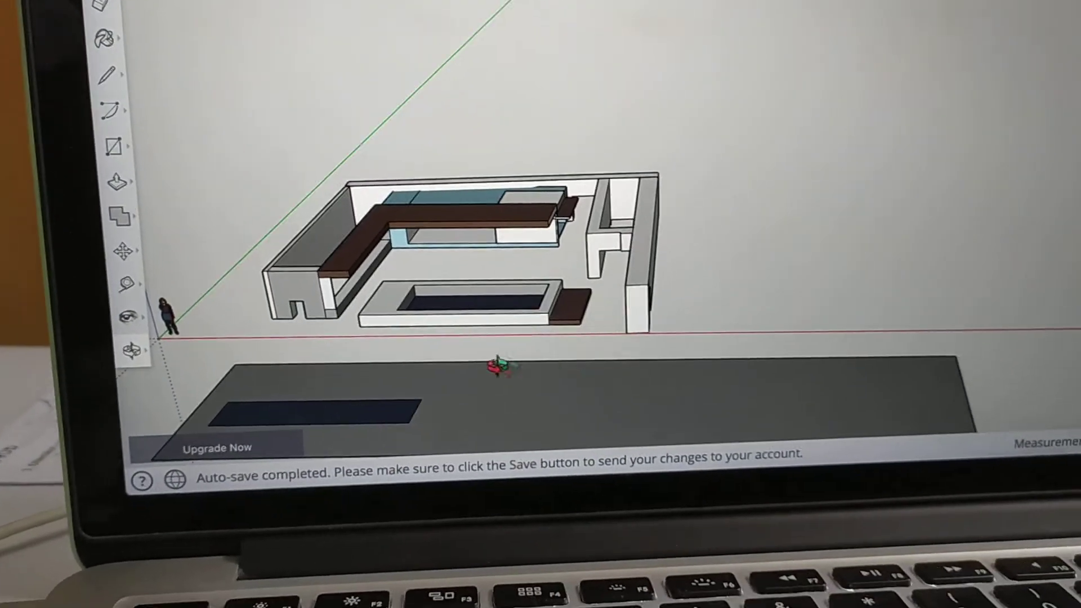
pyautogui.scroll(-3, 540, 260)
pyautogui.scroll(6, 554, 262)
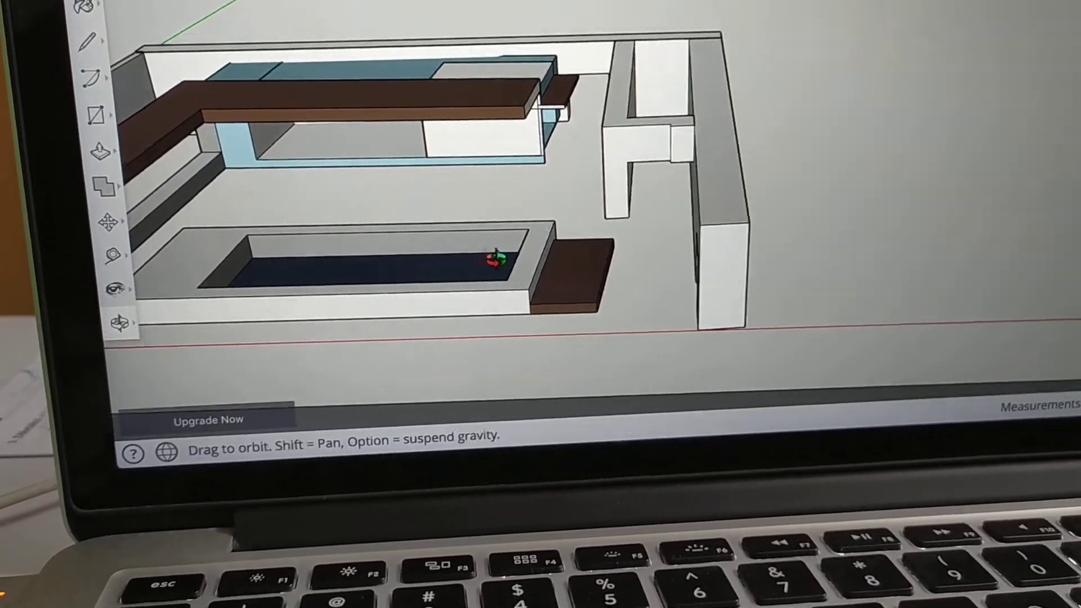
# Step: Orbit around the white interior box at eye level until the recess faces the viewer
pyautogui.moveTo(541, 266)
pyautogui.mouseDown()
pyautogui.moveTo(441, 241)
pyautogui.moveTo(481, 193)
pyautogui.mouseUp()
pyautogui.scroll(3, 481, 200)
pyautogui.scroll(3, 487, 215)
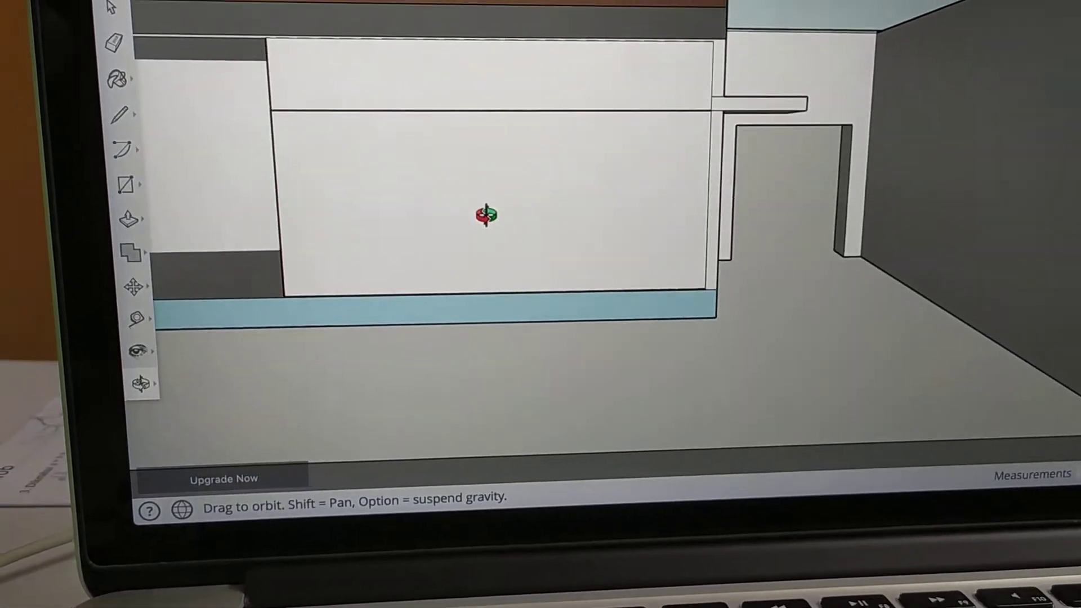
pyautogui.moveTo(386, 232); pyautogui.dragTo(836, 211)
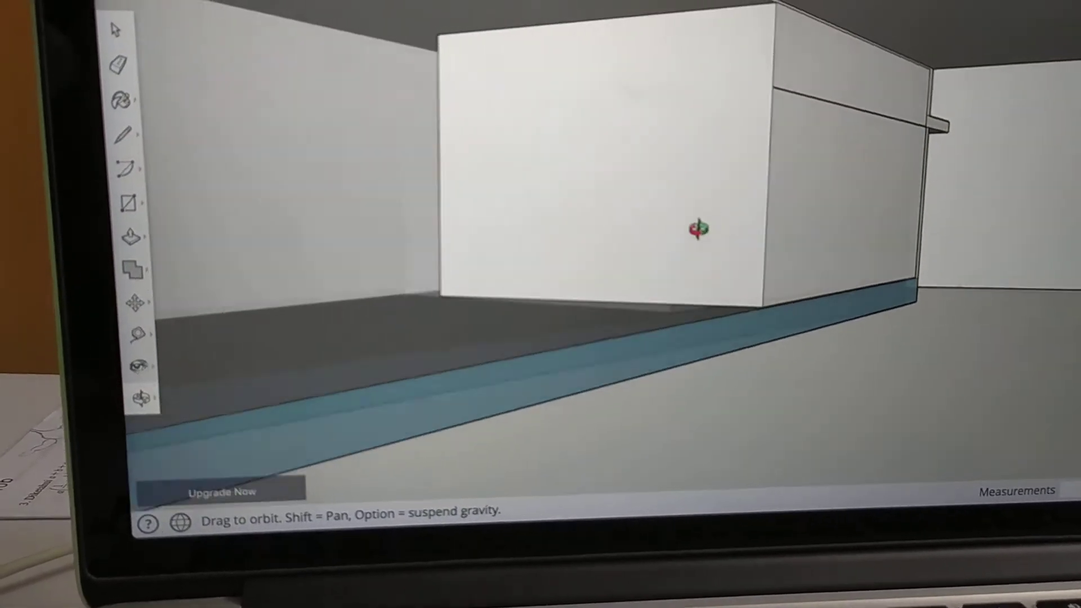
pyautogui.moveTo(698, 228); pyautogui.dragTo(336, 230)
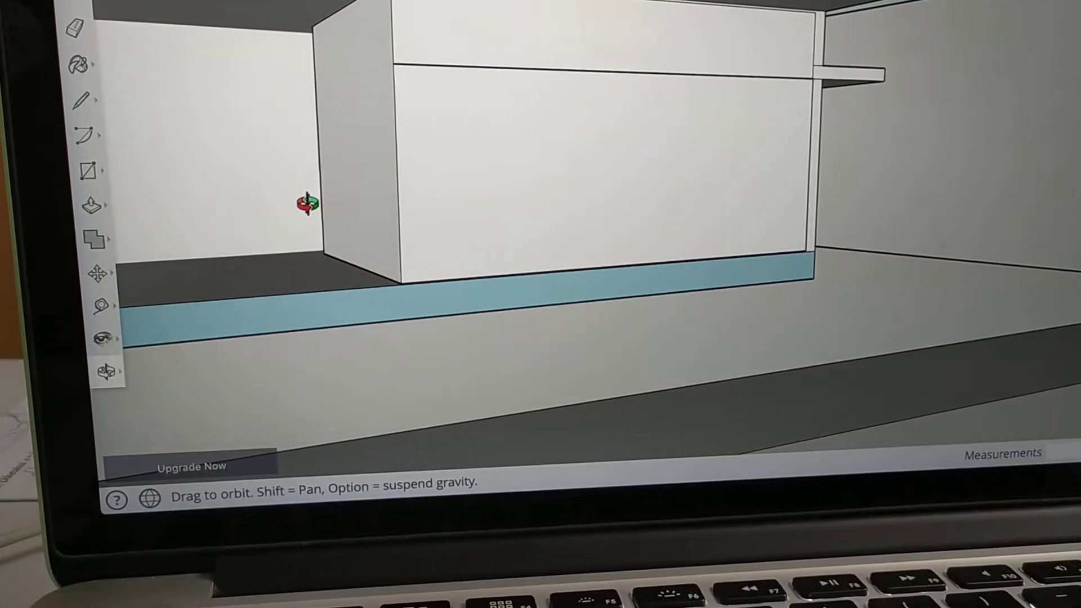
pyautogui.moveTo(305, 446); pyautogui.dragTo(562, 292)
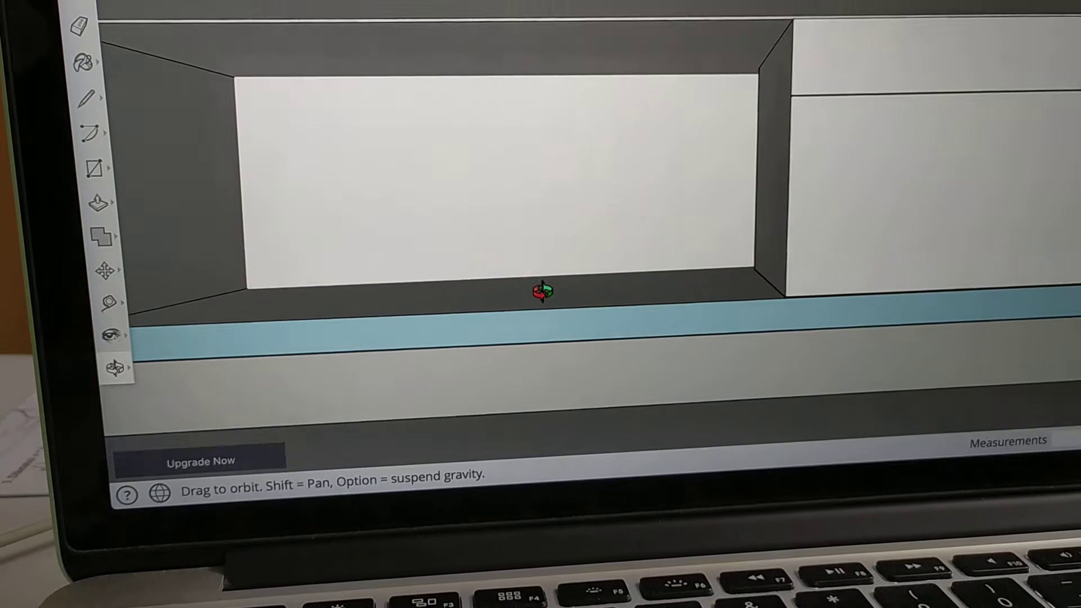
pyautogui.scroll(-5, 555, 361)
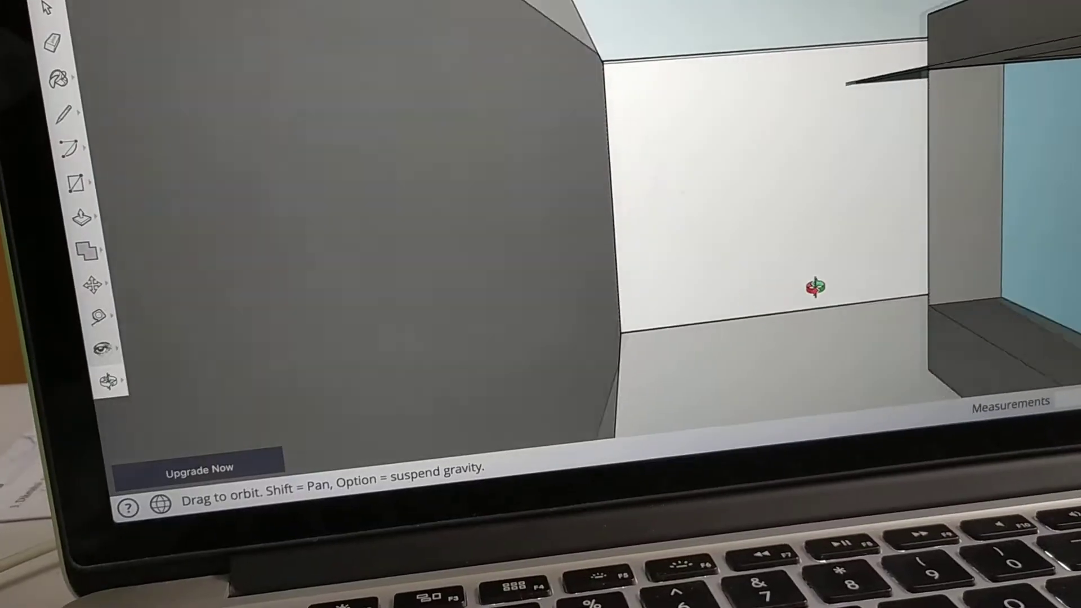
# Step: Orbit past the grey wall to the floor, then close in on the brown countertop
pyautogui.moveTo(816, 287)
pyautogui.mouseDown()
pyautogui.moveTo(843, 285)
pyautogui.moveTo(778, 271)
pyautogui.moveTo(796, 292)
pyautogui.moveTo(868, 235)
pyautogui.moveTo(859, 396)
pyautogui.mouseUp()
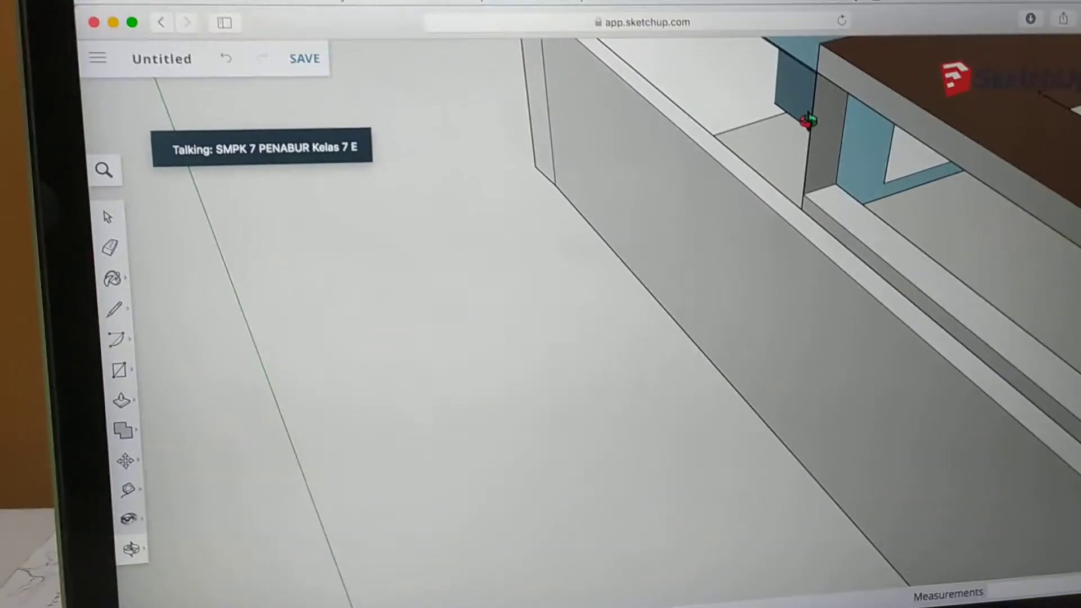
pyautogui.moveTo(754, 115); pyautogui.dragTo(978, 225)
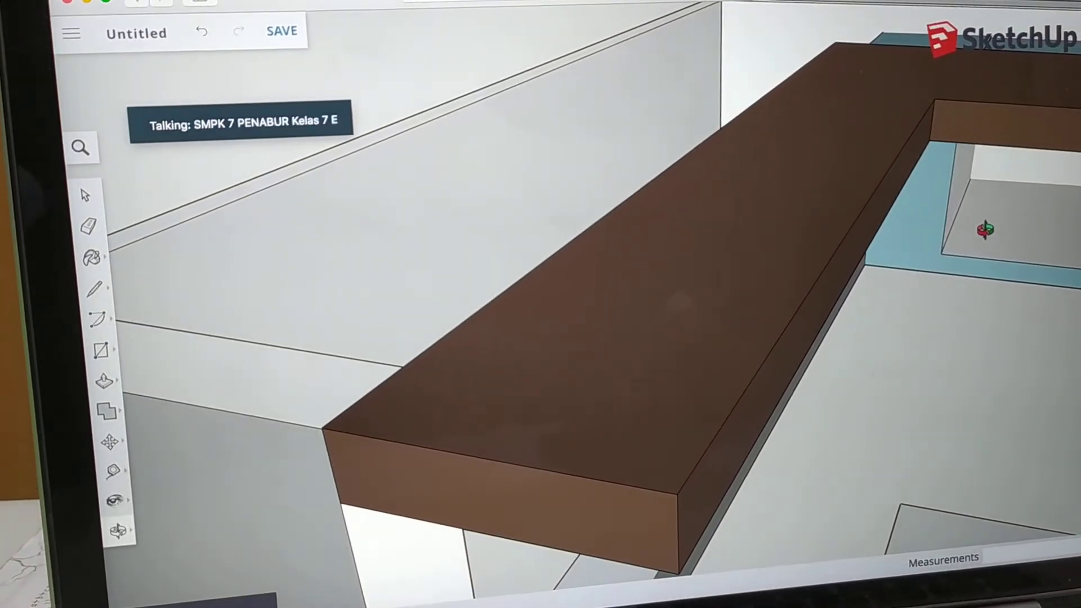
pyautogui.scroll(-5, 985, 230)
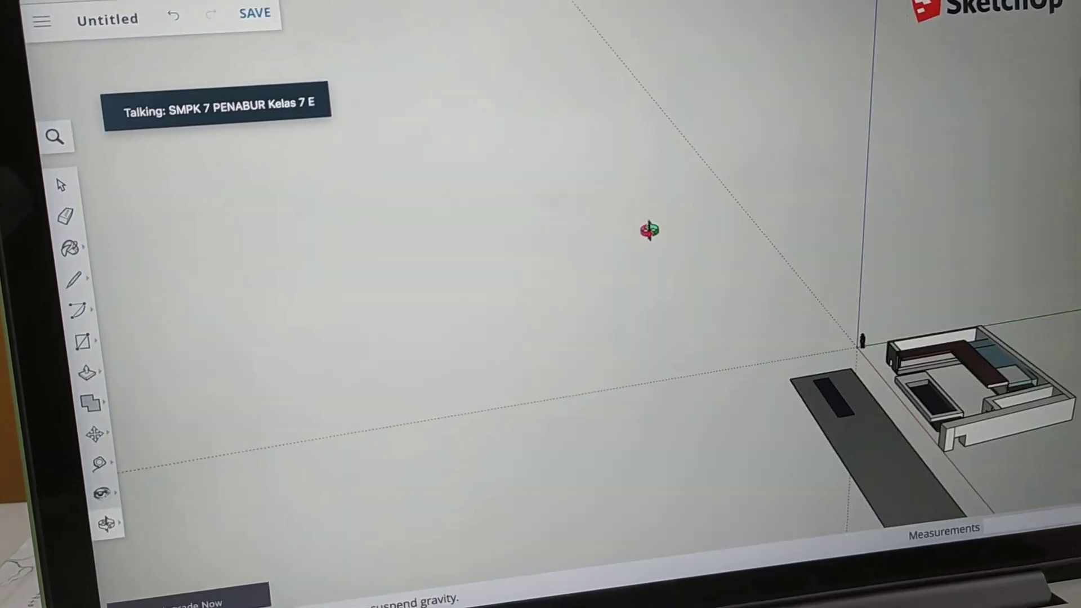
# Step: Orbit the distant house model to look down on the dark garden slab
pyautogui.moveTo(1047, 423)
pyautogui.mouseDown()
pyautogui.moveTo(811, 352)
pyautogui.moveTo(814, 294)
pyautogui.mouseUp()
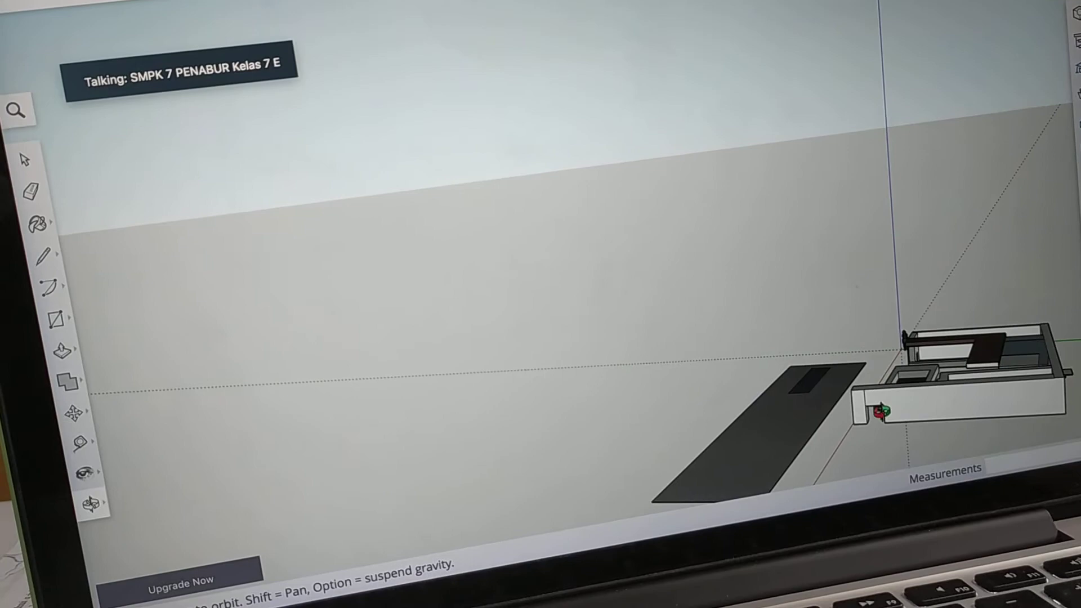
pyautogui.scroll(5, 881, 424)
pyautogui.moveTo(962, 289)
pyautogui.mouseDown()
pyautogui.moveTo(743, 338)
pyautogui.moveTo(707, 313)
pyautogui.moveTo(698, 451)
pyautogui.moveTo(683, 444)
pyautogui.mouseUp()
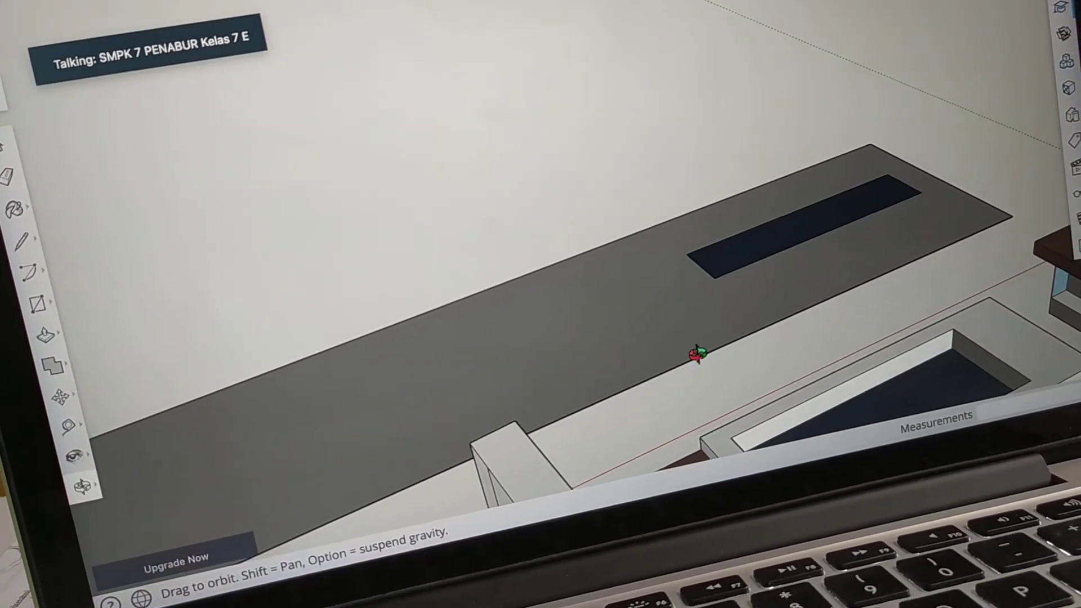
pyautogui.scroll(-5, 697, 355)
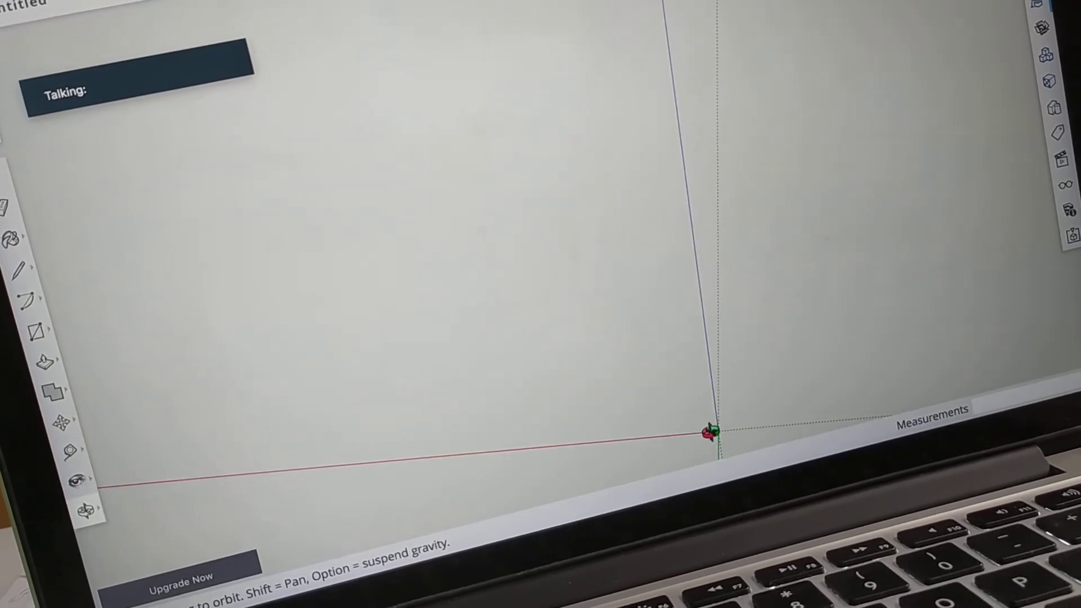
pyautogui.scroll(8, 714, 434)
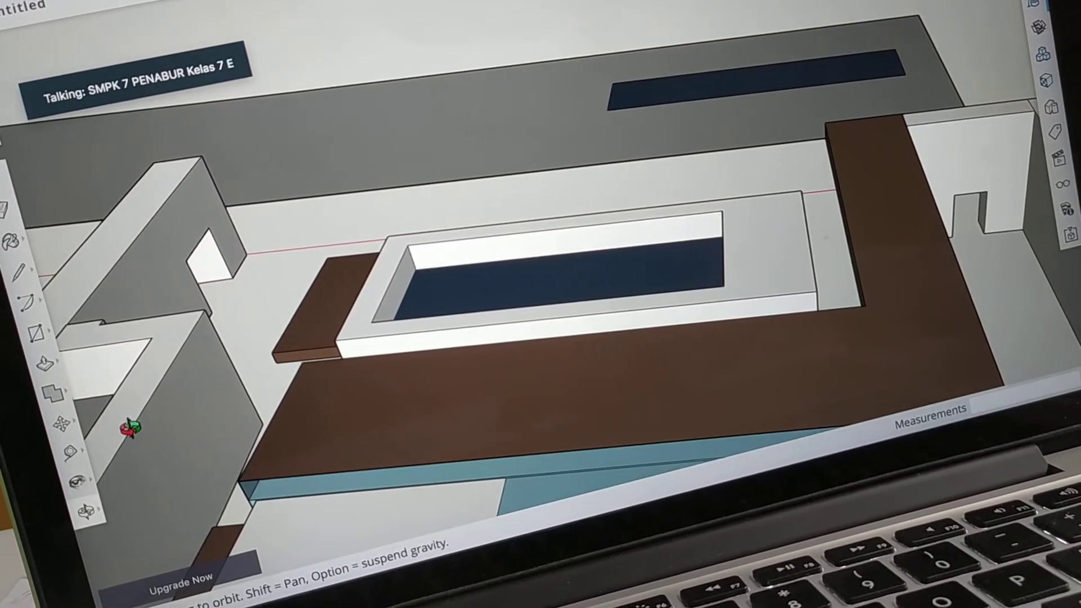
# Step: Rotate the house so the brown L-slab swings right, looking down into the pool pit
pyautogui.moveTo(390, 424)
pyautogui.mouseDown()
pyautogui.moveTo(553, 381)
pyautogui.moveTo(756, 292)
pyautogui.moveTo(751, 241)
pyautogui.moveTo(897, 325)
pyautogui.mouseUp()
pyautogui.moveTo(708, 330); pyautogui.dragTo(840, 386)
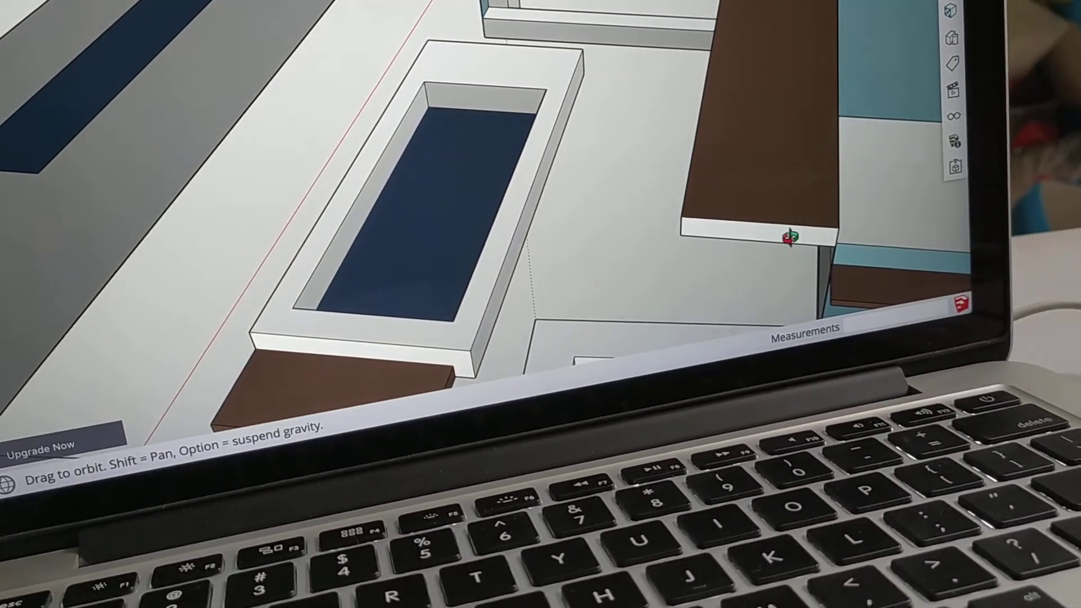
pyautogui.scroll(-5, 792, 236)
pyautogui.scroll(2, 792, 236)
pyautogui.scroll(5, 796, 235)
pyautogui.scroll(2, 789, 229)
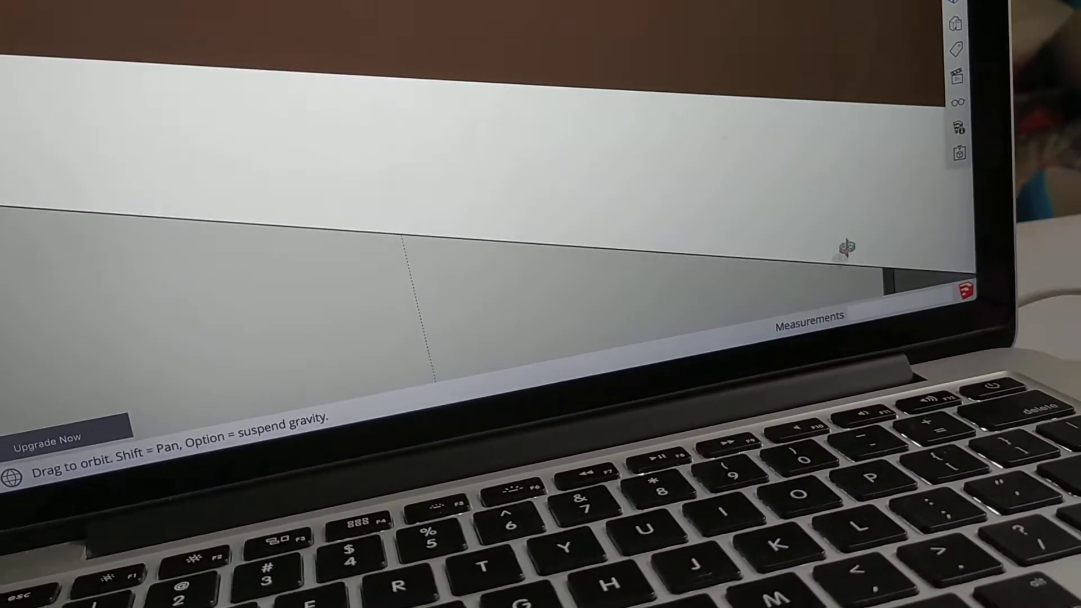
pyautogui.scroll(-3, 828, 187)
# Step: Open and close the Model Info panel, then orbit to face the light-blue wall
pyautogui.click(951, 128)
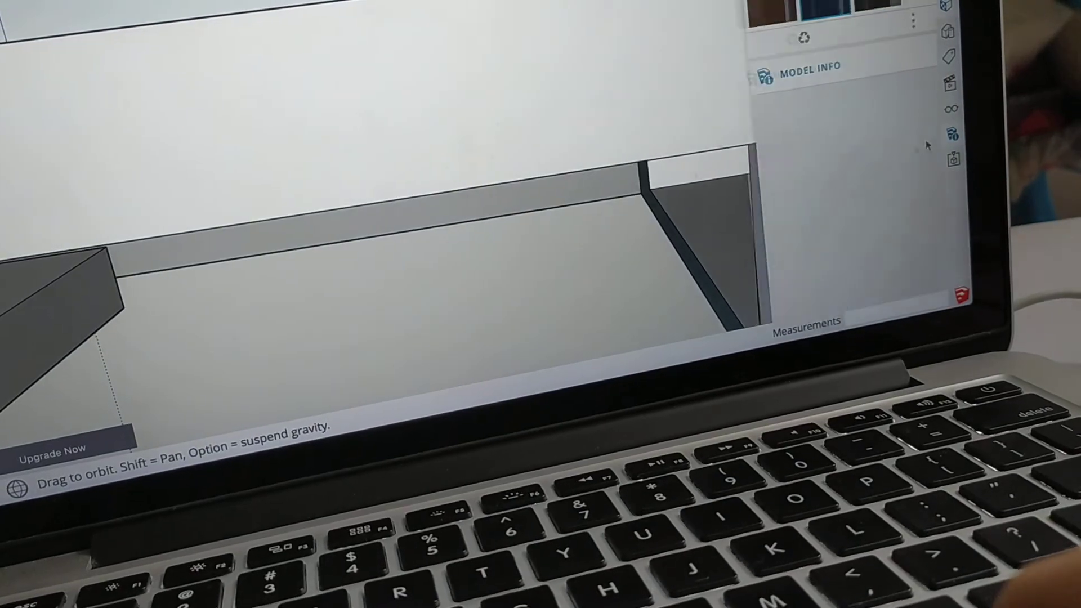
pyautogui.click(943, 121)
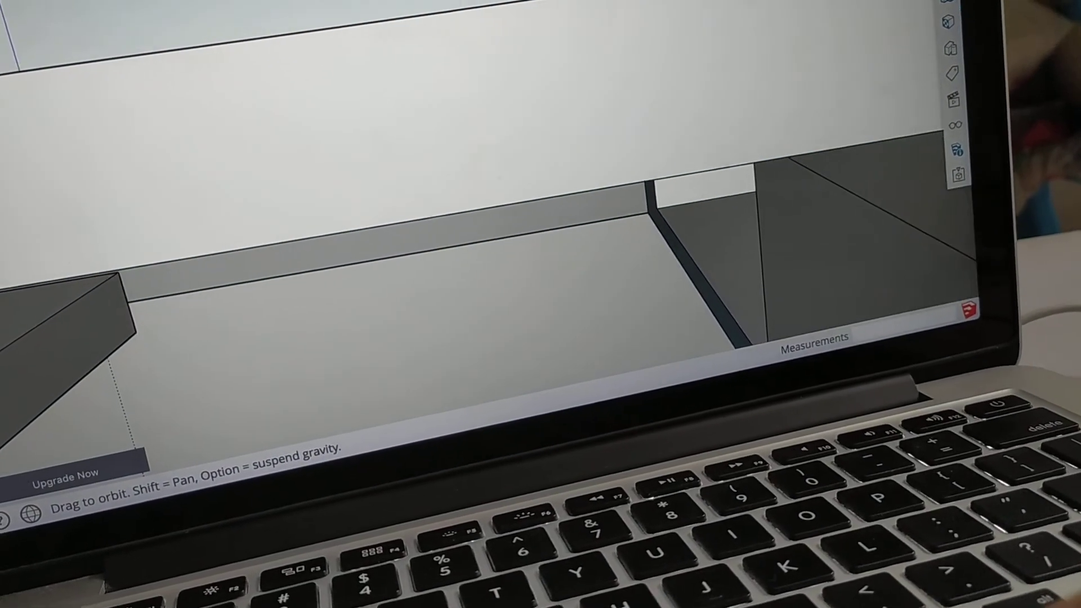
pyautogui.moveTo(743, 187)
pyautogui.mouseDown()
pyautogui.moveTo(594, 119)
pyautogui.moveTo(621, 152)
pyautogui.mouseUp()
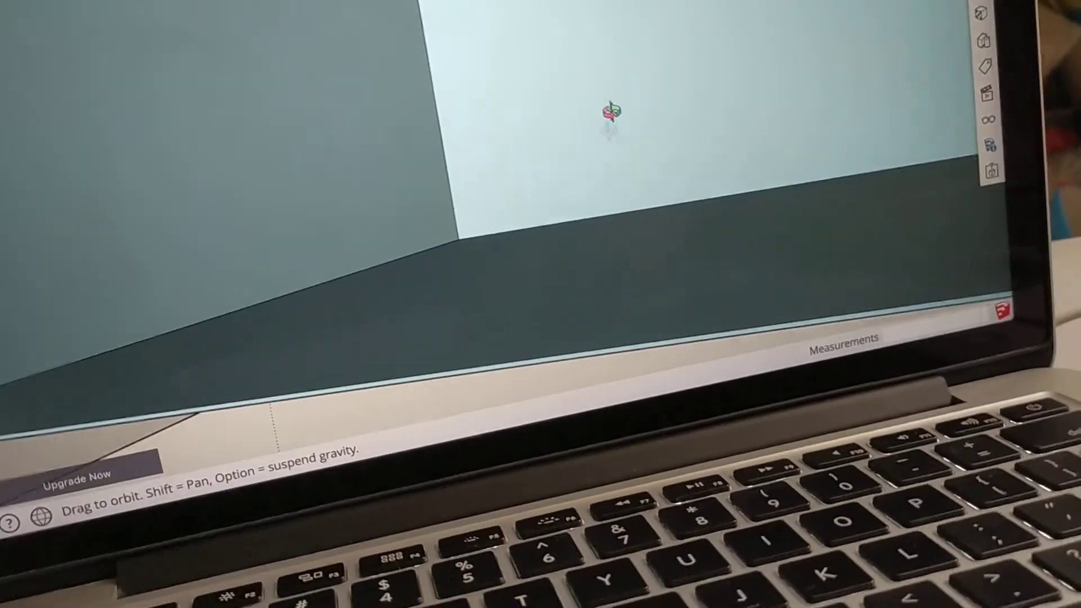